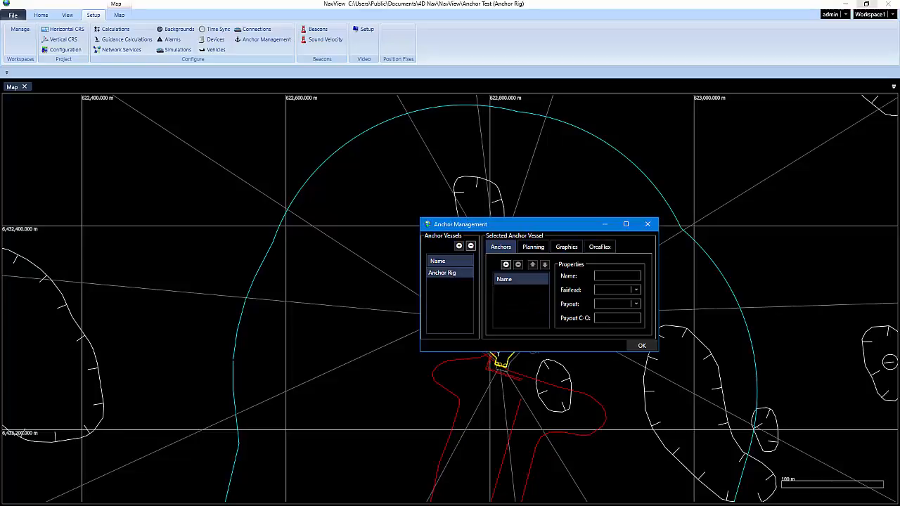
Step: Add an anchor named Anchor 1 to the Anchor Rig vessel, assigned to the existing Fairlead 1
{"action": "left_click", "coordinate": [506, 265]}
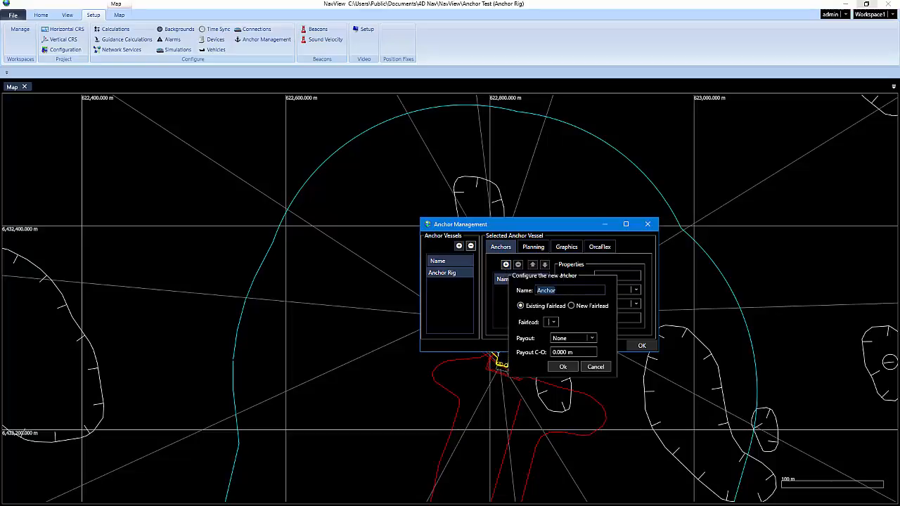
{"action": "type", "text": "1"}
{"action": "left_click", "coordinate": [579, 306]}
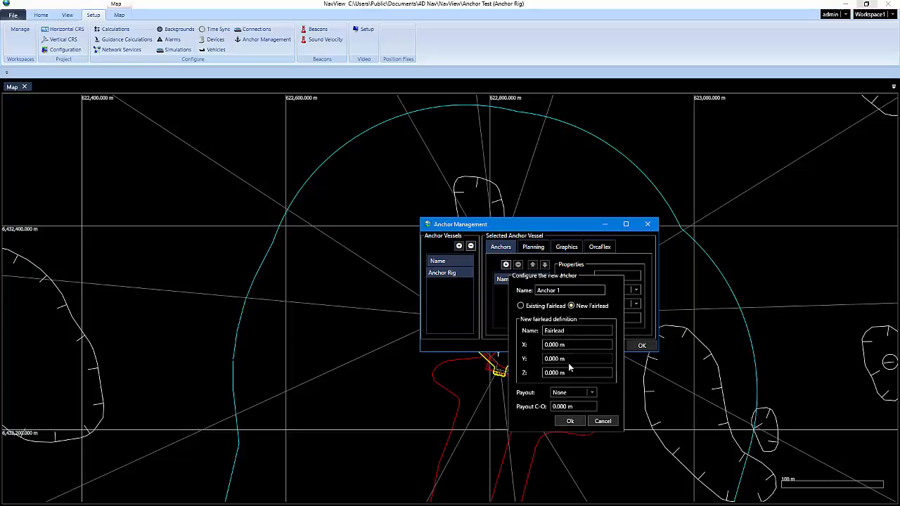
{"action": "left_click", "coordinate": [522, 307]}
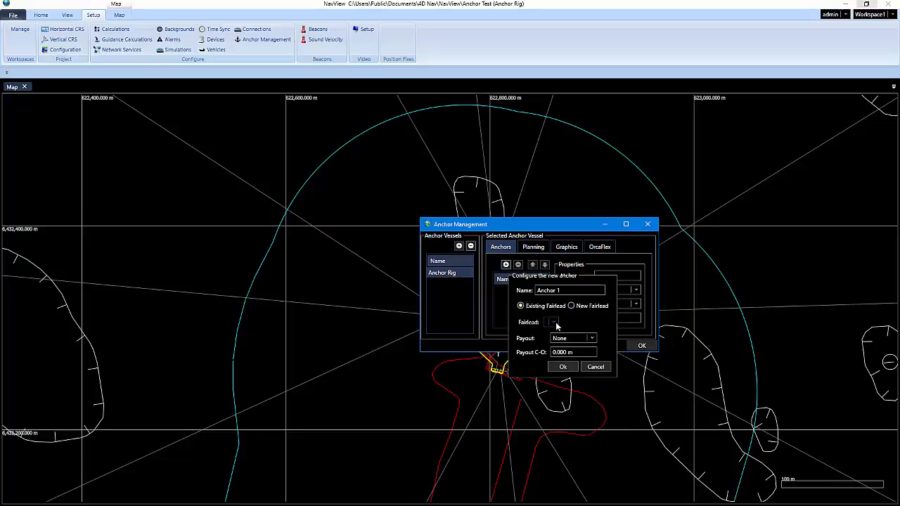
{"action": "left_click", "coordinate": [555, 322]}
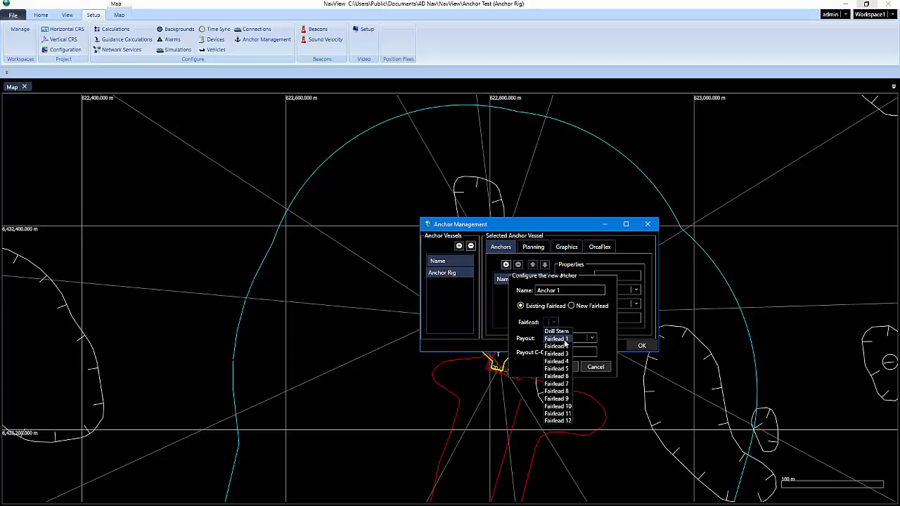
{"action": "left_click", "coordinate": [563, 340]}
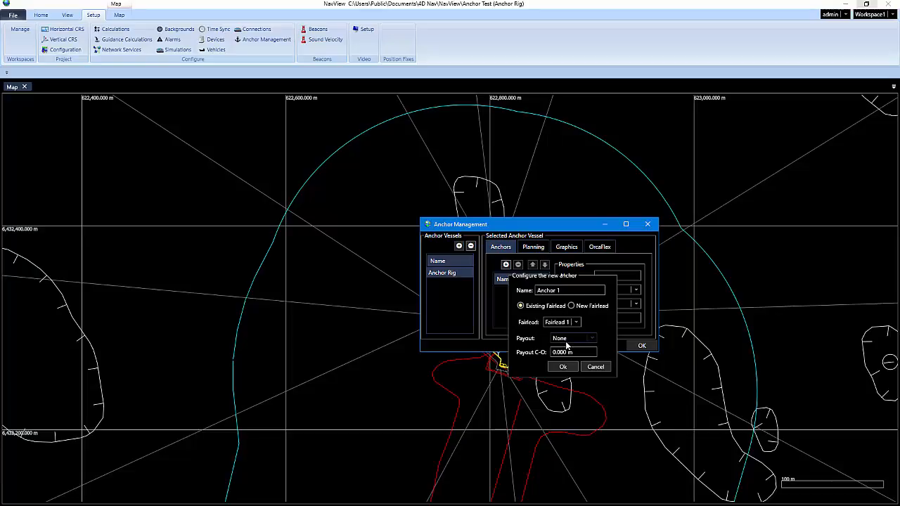
{"action": "left_click", "coordinate": [561, 368]}
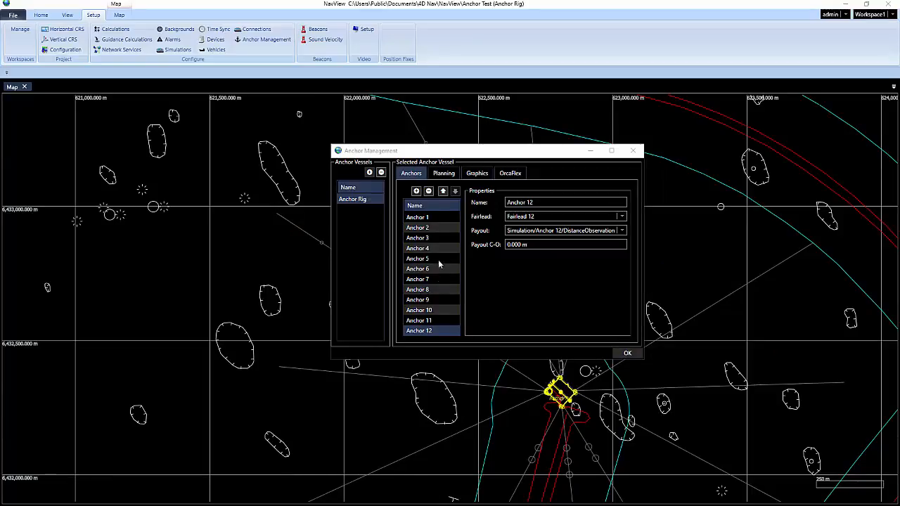
Step: Copy the coordinates of the planned rig location at the centre of the rig outline on the map
{"action": "left_click", "coordinate": [442, 176]}
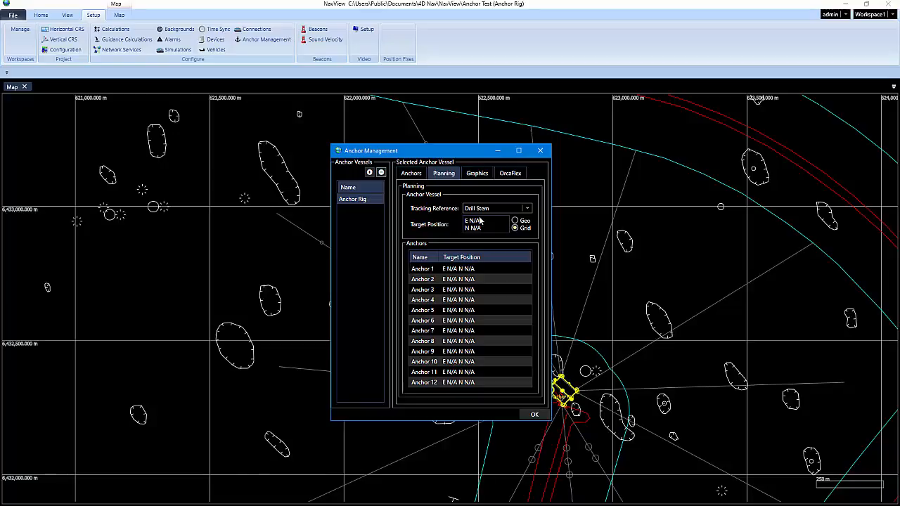
{"action": "left_click", "coordinate": [536, 414]}
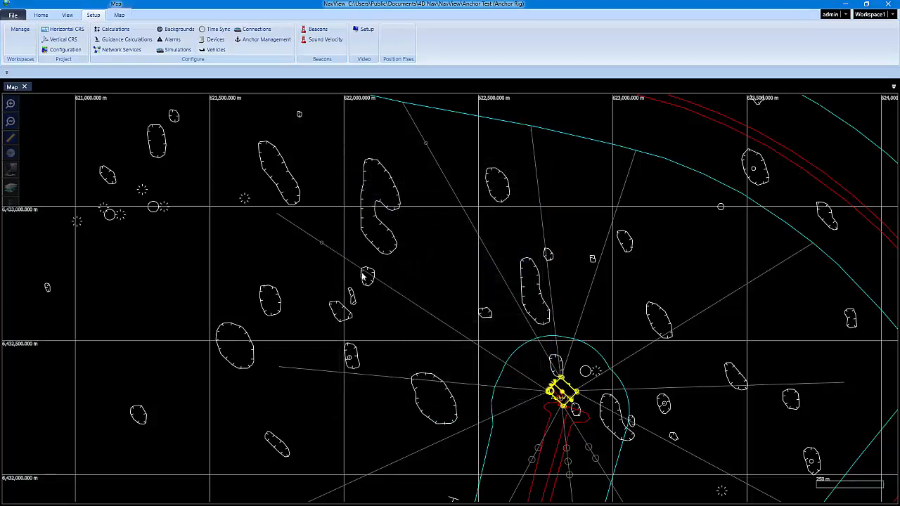
{"action": "scroll", "coordinate": [566, 402], "scroll_direction": "up", "scroll_amount": 3}
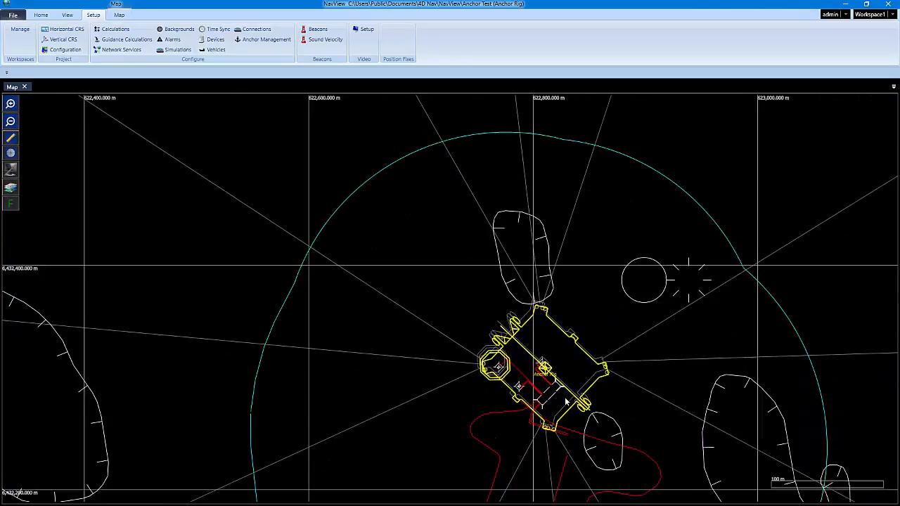
{"action": "left_click", "coordinate": [9, 154]}
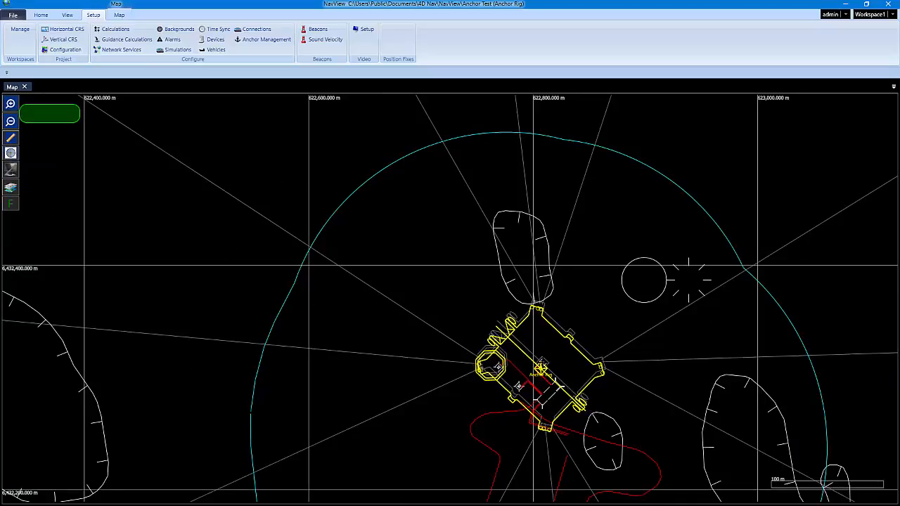
{"action": "right_click", "coordinate": [543, 365]}
{"action": "mouse_move", "coordinate": [570, 380]}
{"action": "left_click", "coordinate": [657, 382]}
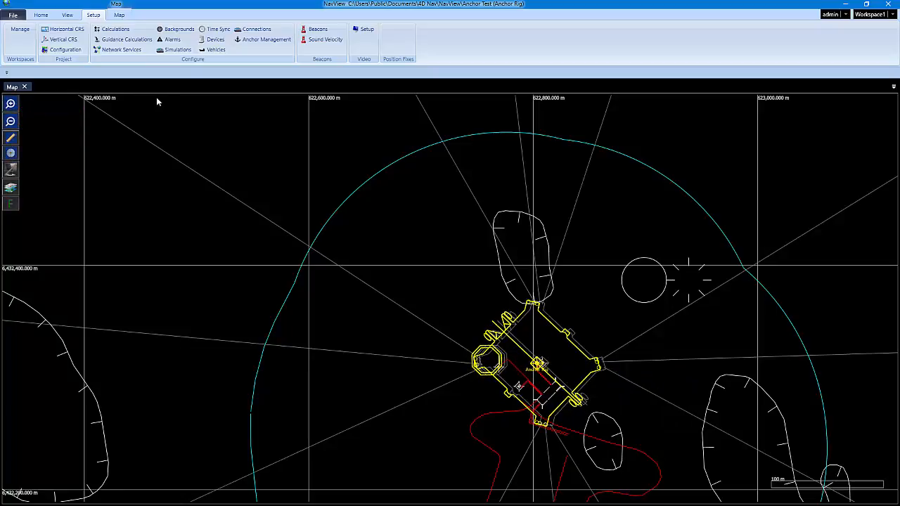
Step: Set the Anchor Rig's planned target position to the copied grid coordinates, E 622,808.524 m and N 6,432,313.212 m
{"action": "left_click", "coordinate": [266, 39]}
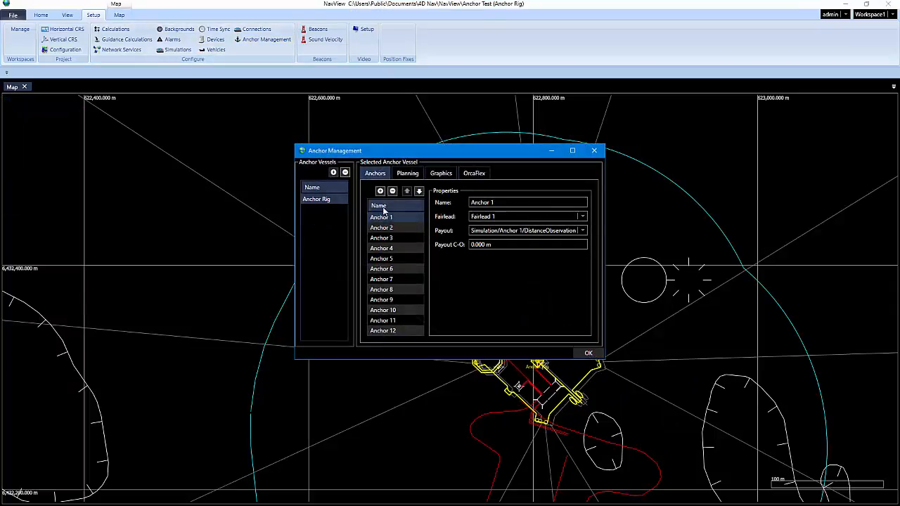
{"action": "left_click", "coordinate": [406, 177]}
{"action": "left_click", "coordinate": [431, 222]}
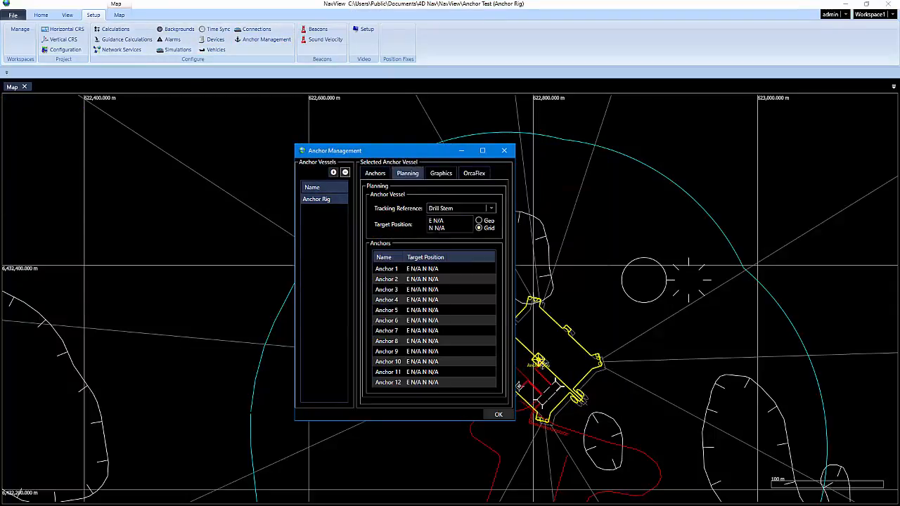
{"action": "key", "text": "BackSpace"}
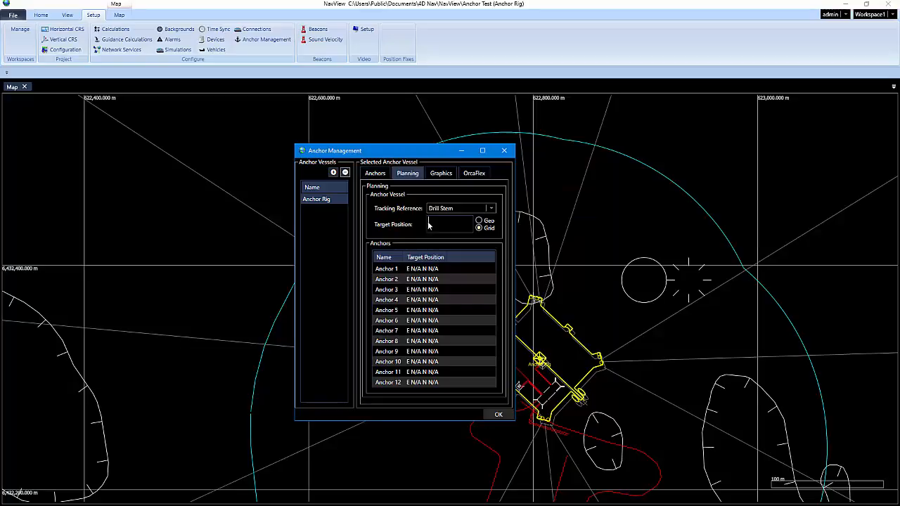
{"action": "right_click", "coordinate": [464, 223]}
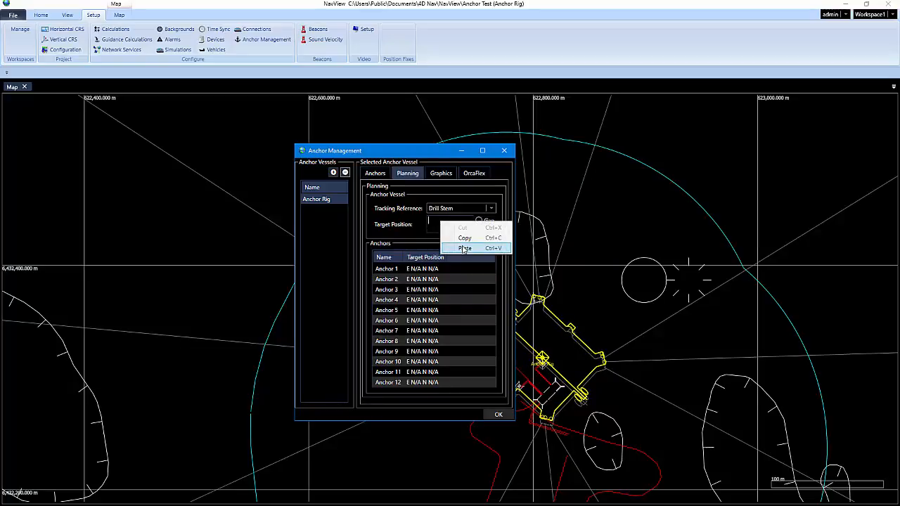
{"action": "left_click", "coordinate": [464, 248]}
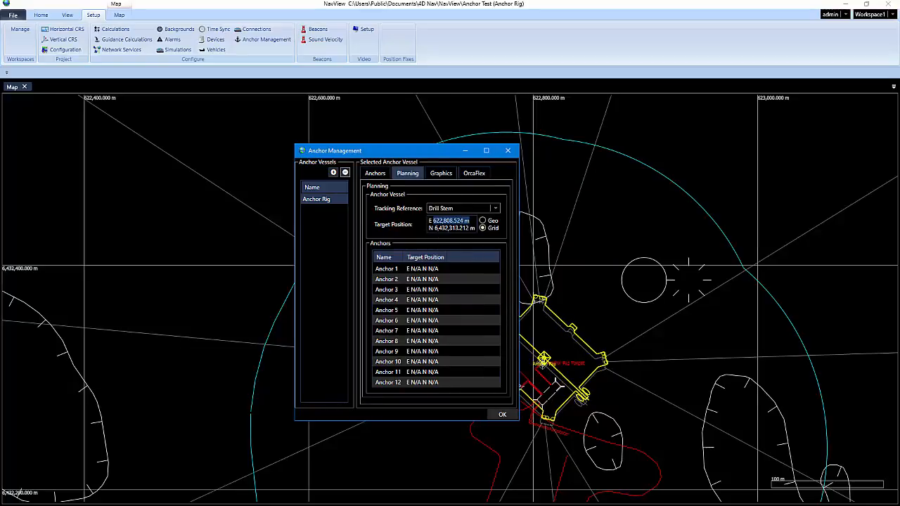
Step: Set Anchor 1's target position in grid coordinates to E 622,217.001 m and N 6,433,388.001 m
{"action": "double_click", "coordinate": [418, 270]}
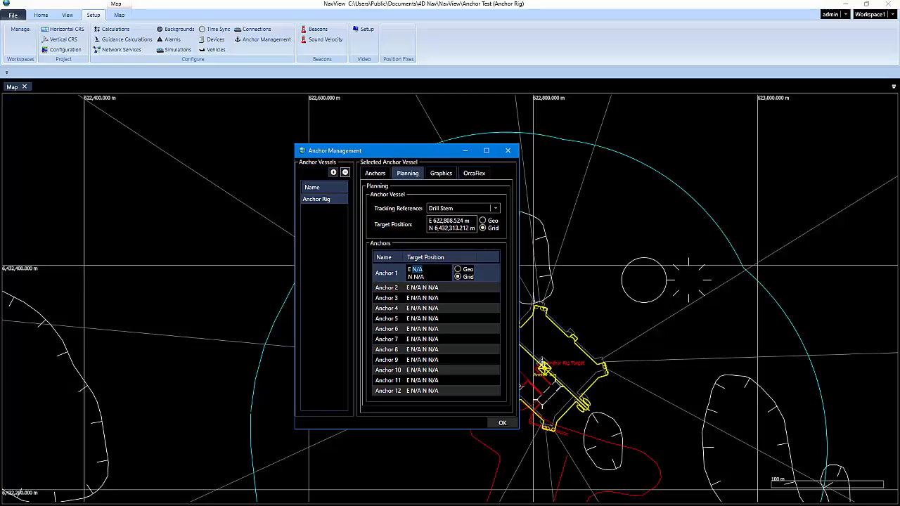
{"action": "type", "text": "622,217.001"}
{"action": "key", "text": "Tab"}
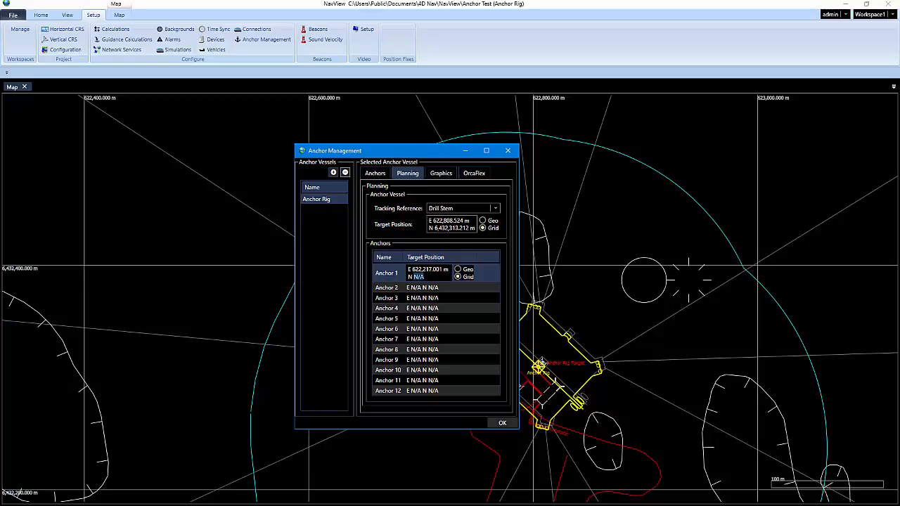
{"action": "type", "text": "6433"}
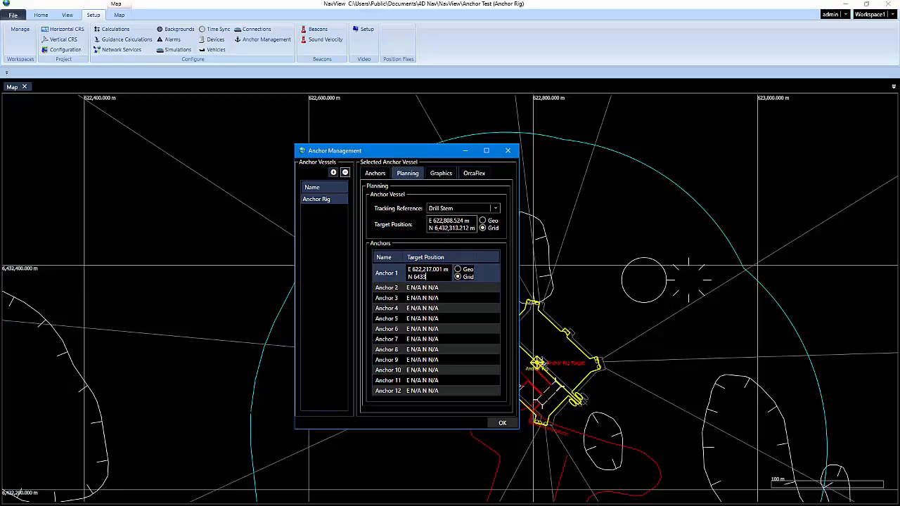
{"action": "type", "text": "388.001"}
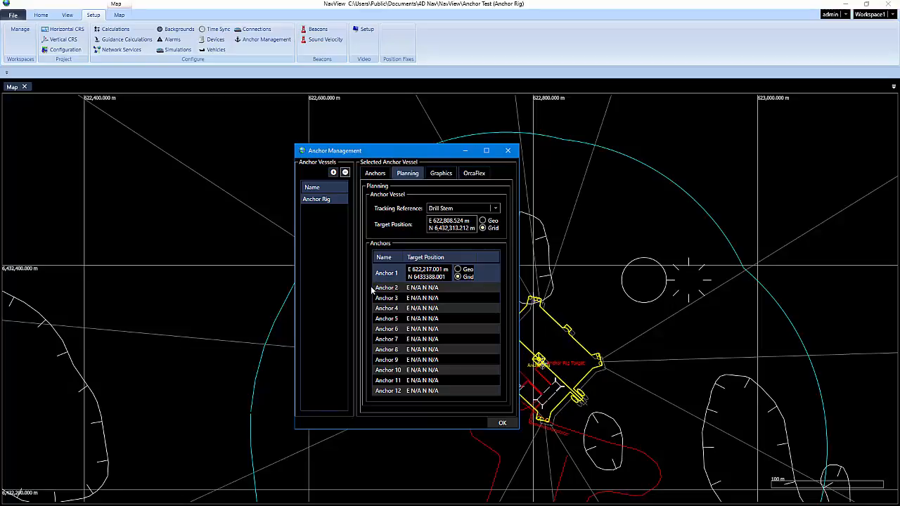
{"action": "left_click", "coordinate": [217, 323]}
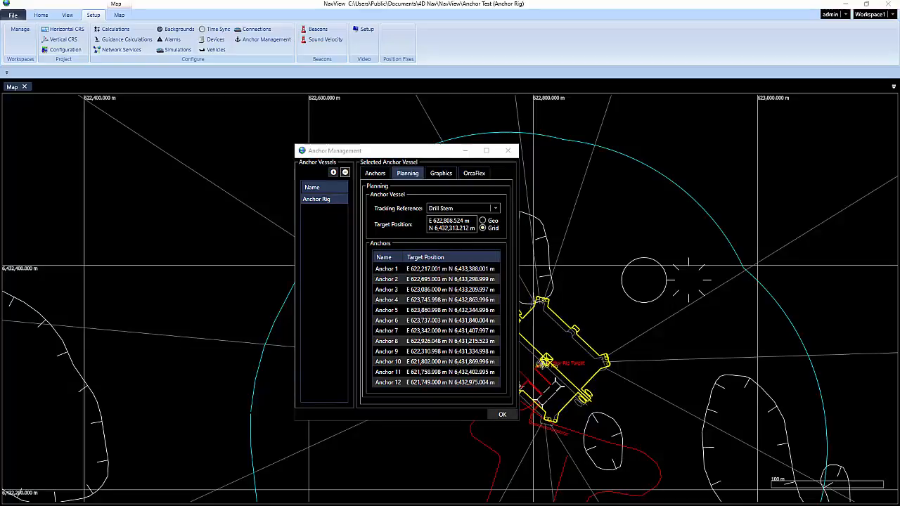
Step: Set the anchor line stroke colours to green for On Bottom and orange for Running, and accept the anchor settings
{"action": "left_click", "coordinate": [446, 176]}
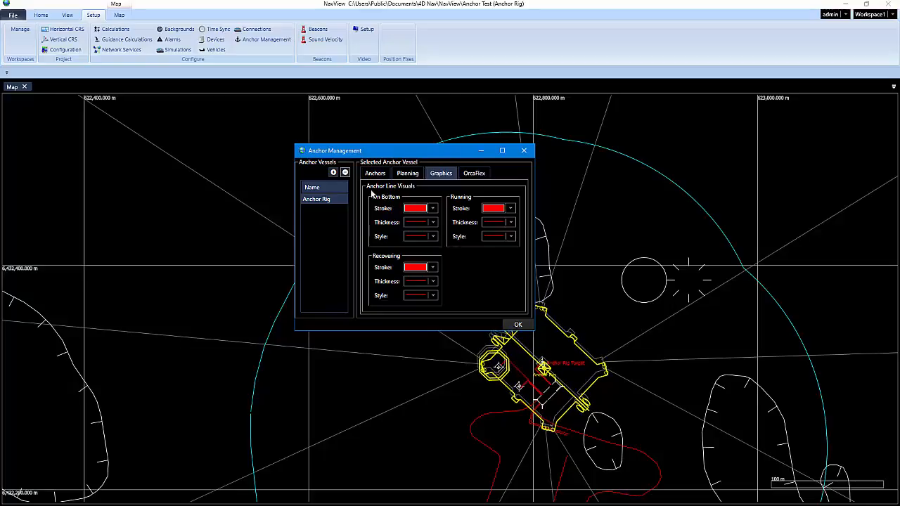
{"action": "left_click", "coordinate": [433, 209]}
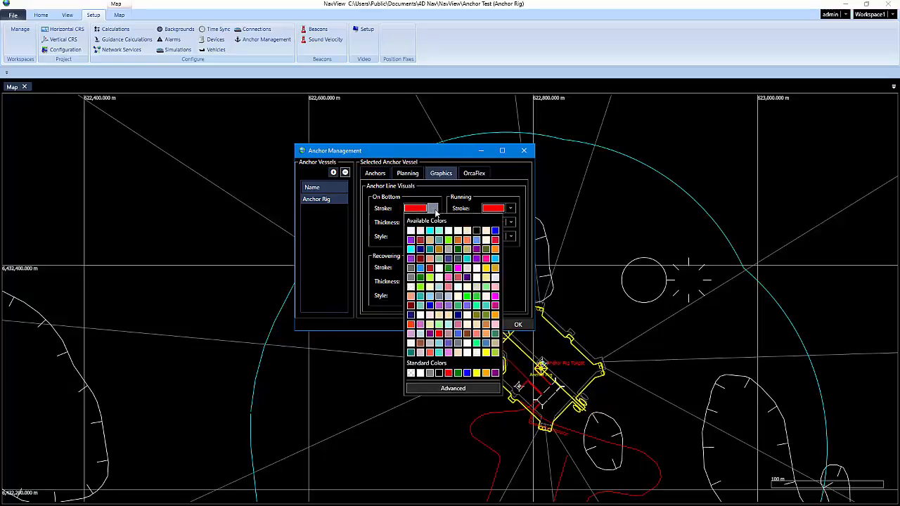
{"action": "left_click", "coordinate": [456, 373]}
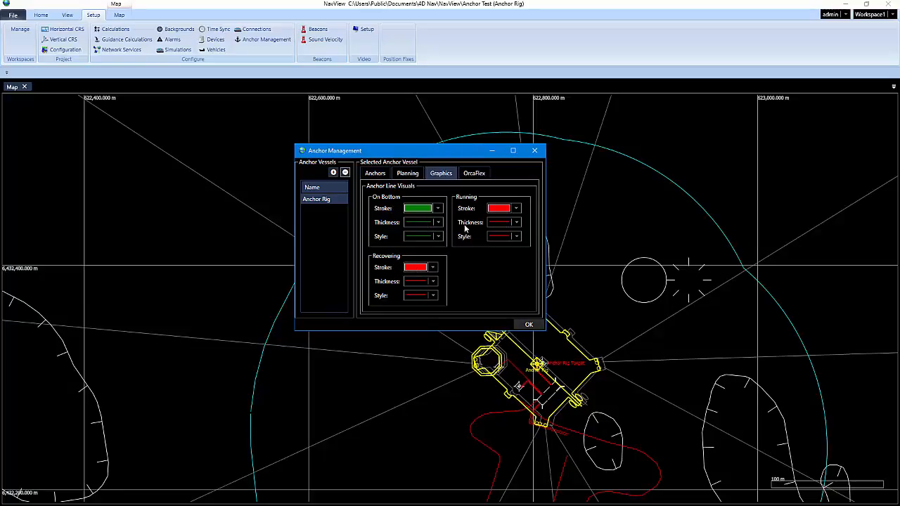
{"action": "left_click", "coordinate": [515, 209]}
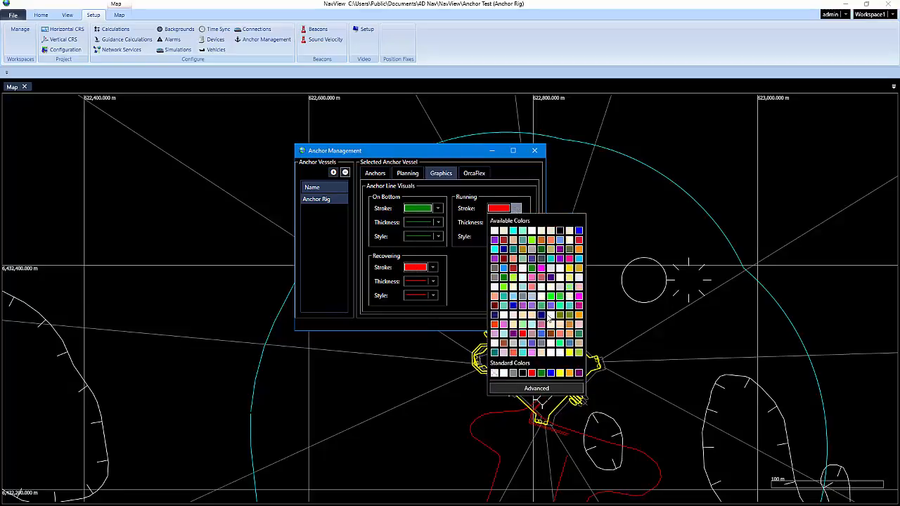
{"action": "left_click", "coordinate": [570, 375]}
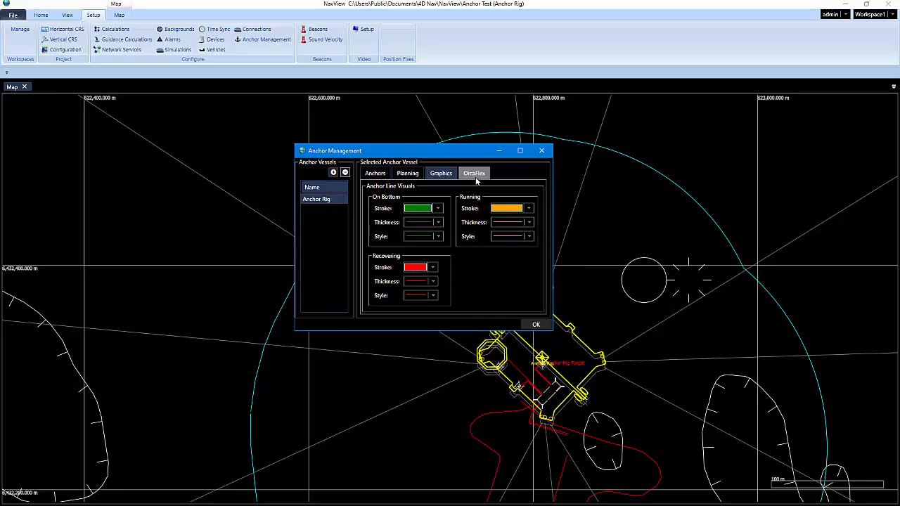
{"action": "left_click", "coordinate": [536, 325]}
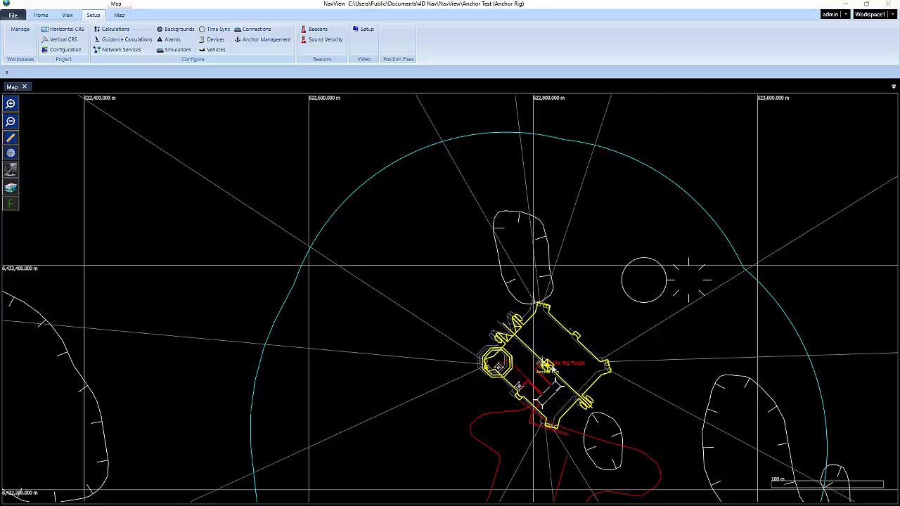
Step: Examine the anchor targets on the map and review the waypoint entries for the Anchor 1, Anchor 12 and Anchor 5 targets
{"action": "scroll", "coordinate": [572, 369], "scroll_direction": "down", "scroll_amount": 3}
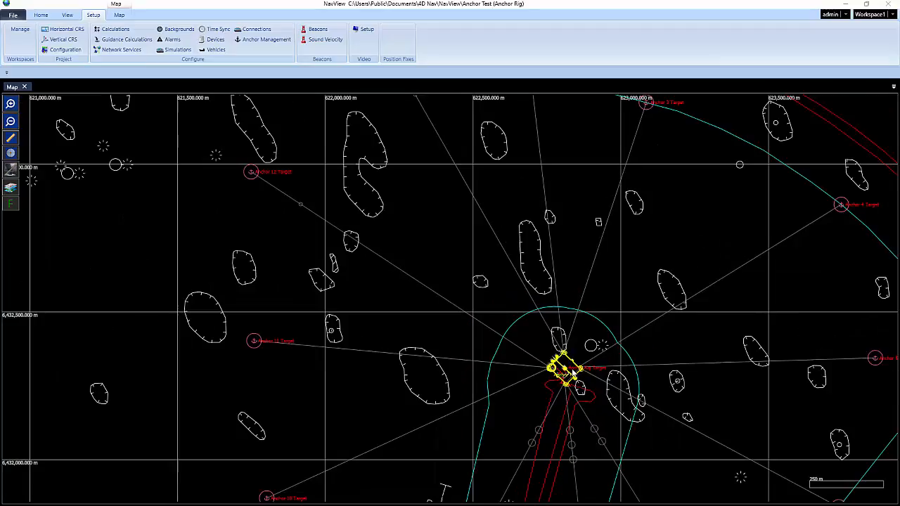
{"action": "scroll", "coordinate": [573, 371], "scroll_direction": "down", "scroll_amount": 1}
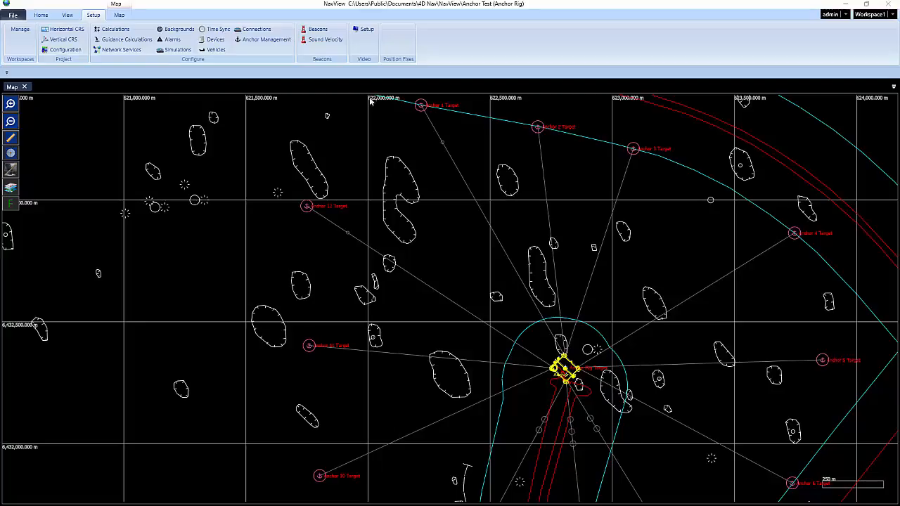
{"action": "left_click", "coordinate": [41, 14]}
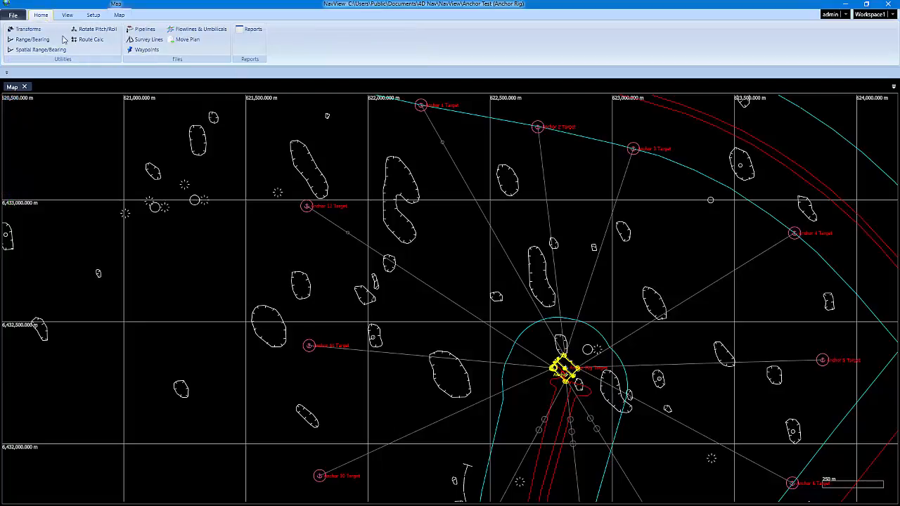
{"action": "left_click", "coordinate": [143, 51]}
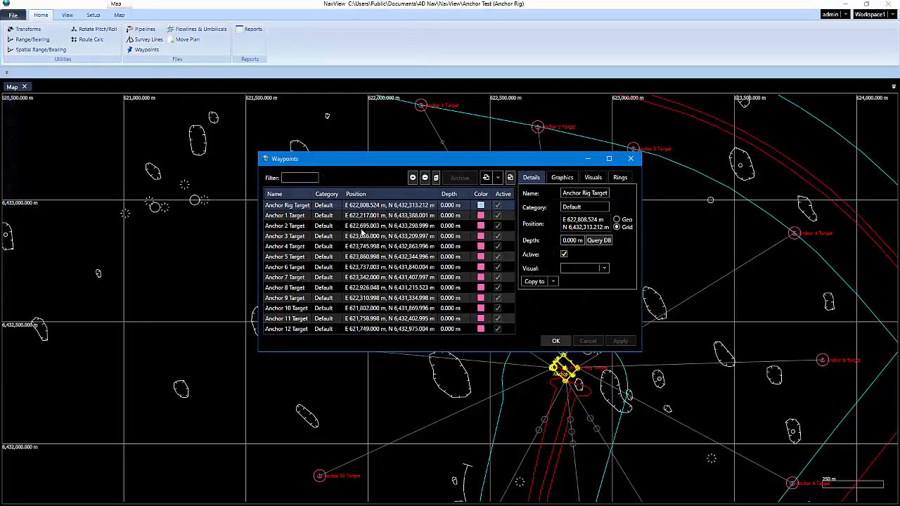
{"action": "left_click", "coordinate": [323, 219]}
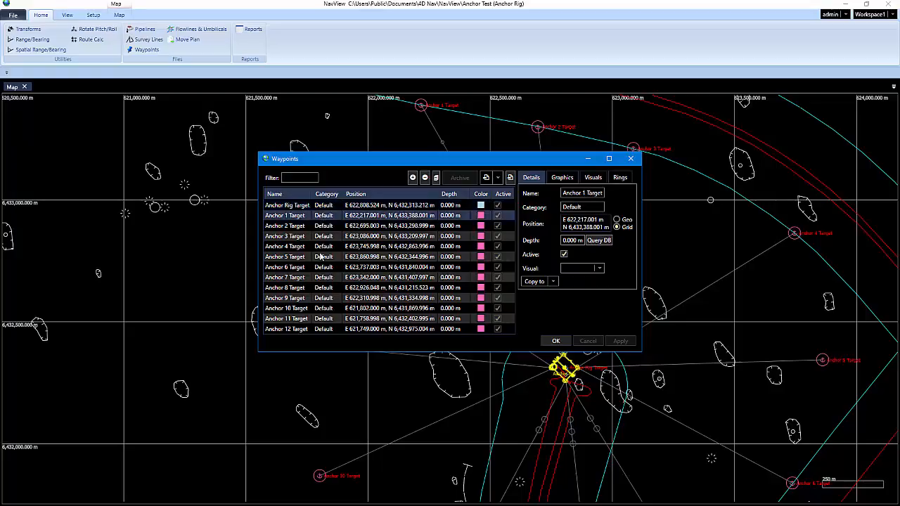
{"action": "left_click", "coordinate": [298, 330]}
{"action": "left_click", "coordinate": [328, 257]}
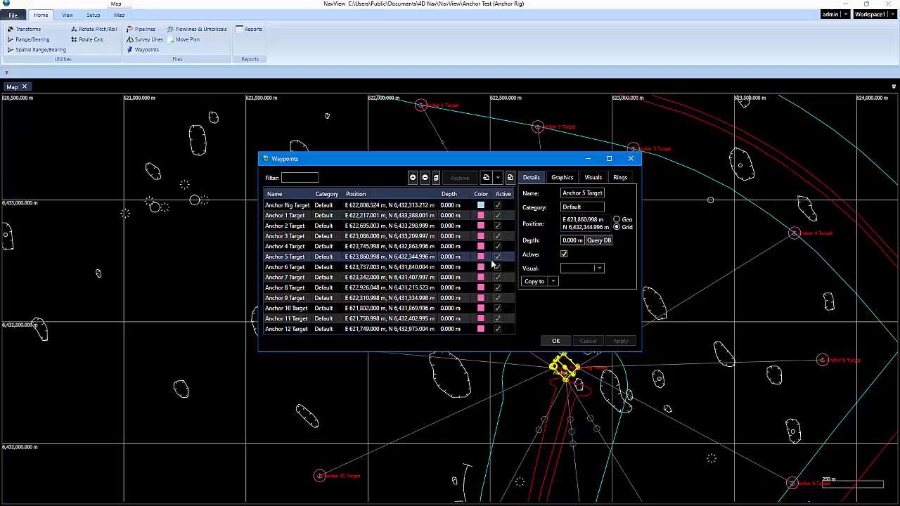
{"action": "left_click", "coordinate": [558, 341]}
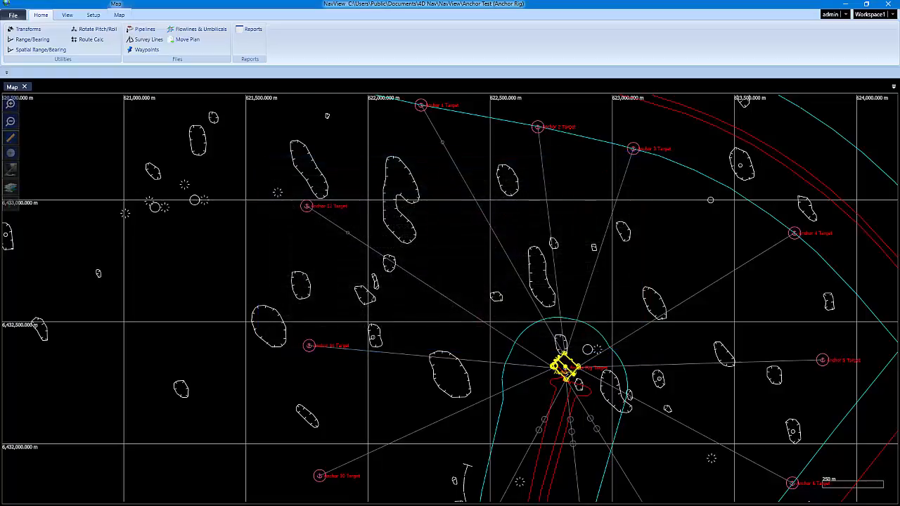
Step: Review the fairlead-to-anchor guidance calculations configured for the Anchor Rig and close their configuration
{"action": "mouse_move", "coordinate": [198, 101]}
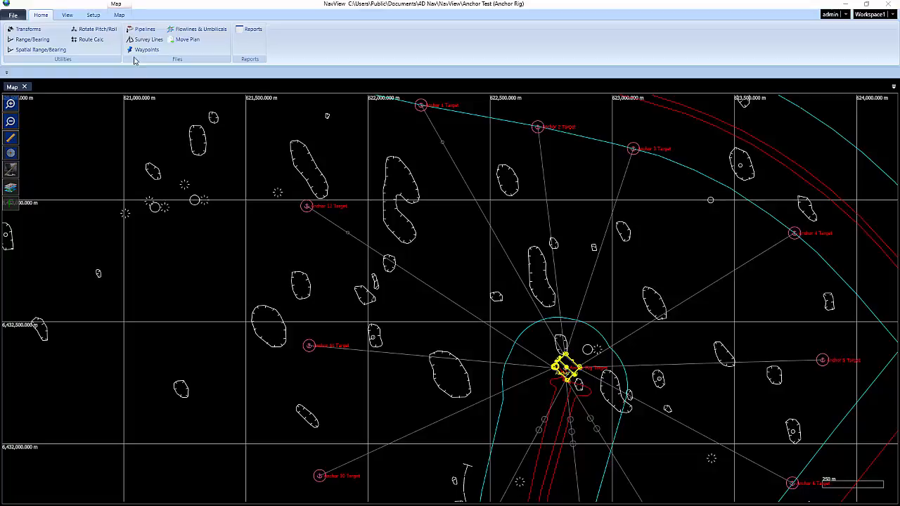
{"action": "left_click", "coordinate": [95, 16]}
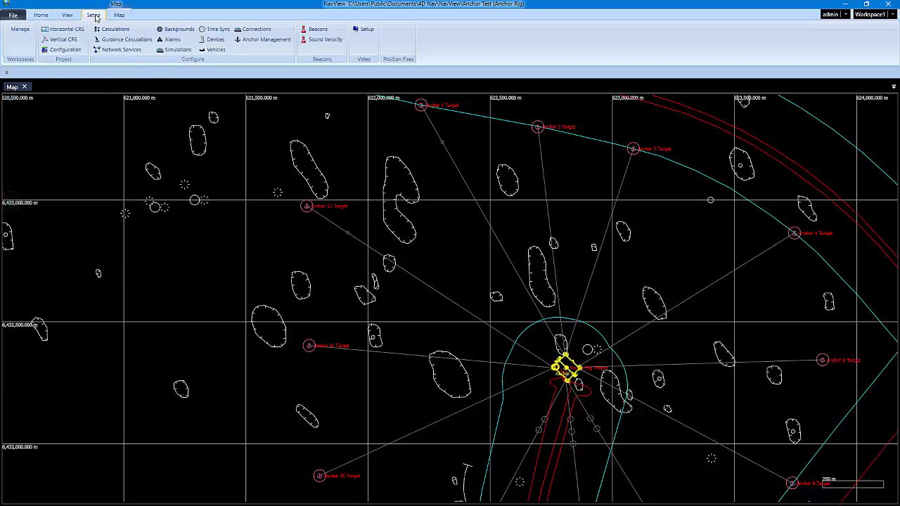
{"action": "left_click", "coordinate": [105, 40]}
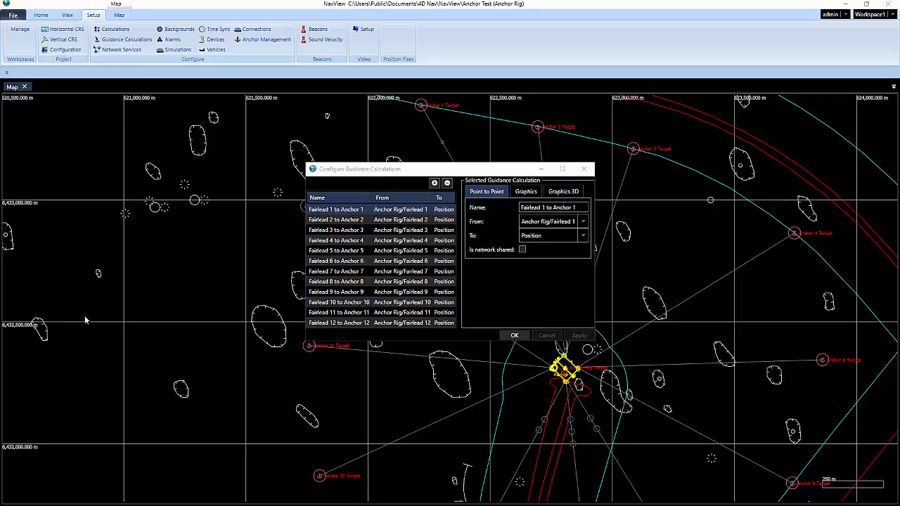
{"action": "left_click", "coordinate": [514, 335]}
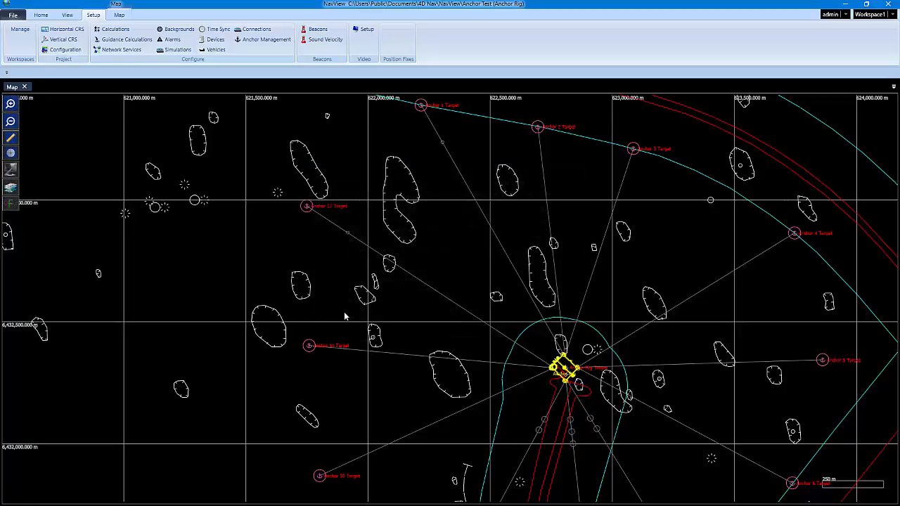